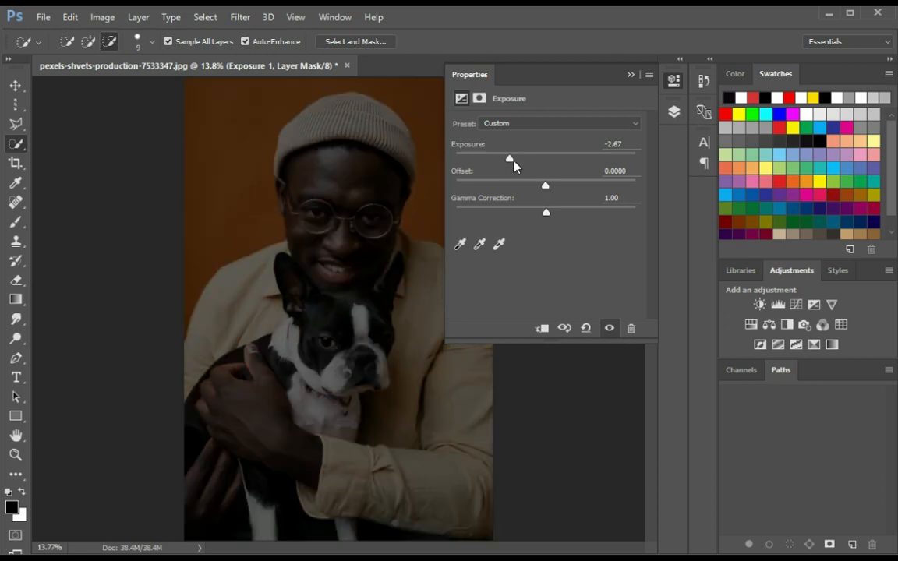
# Step: Make the Background layer active and hide the Exposure adjustment layer
pyautogui.click(630, 76)
pyautogui.click(675, 116)
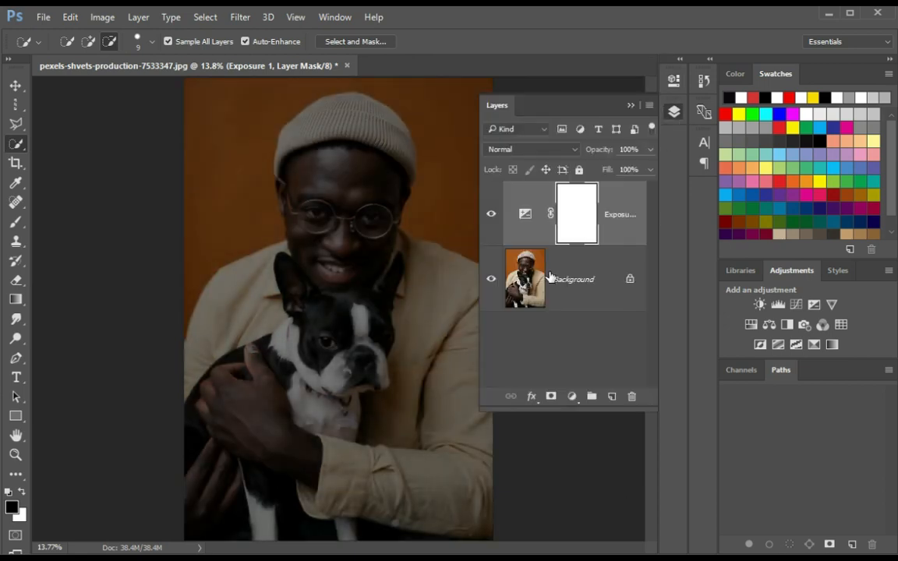
pyautogui.click(524, 267)
pyautogui.click(491, 214)
# Step: Select the round lenses with their rims and both temple arms of the man's glasses using the Quick Selection tool
pyautogui.scroll(8, 299, 251)
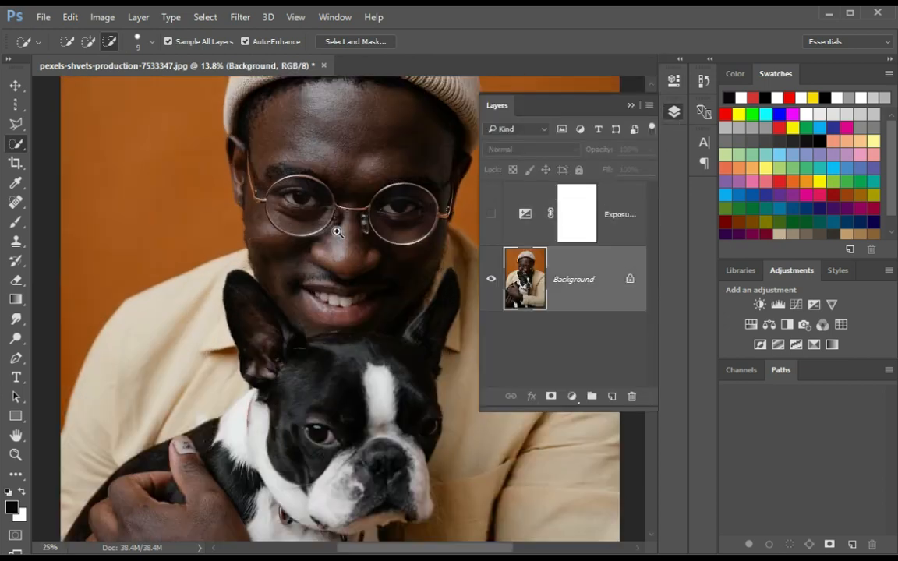
pyautogui.scroll(-5, 321, 286)
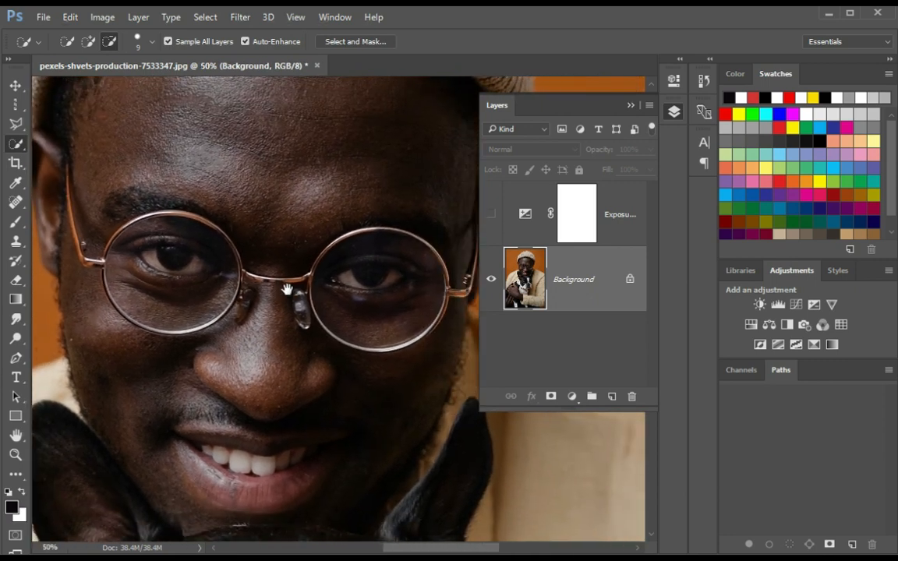
pyautogui.scroll(2, 278, 285)
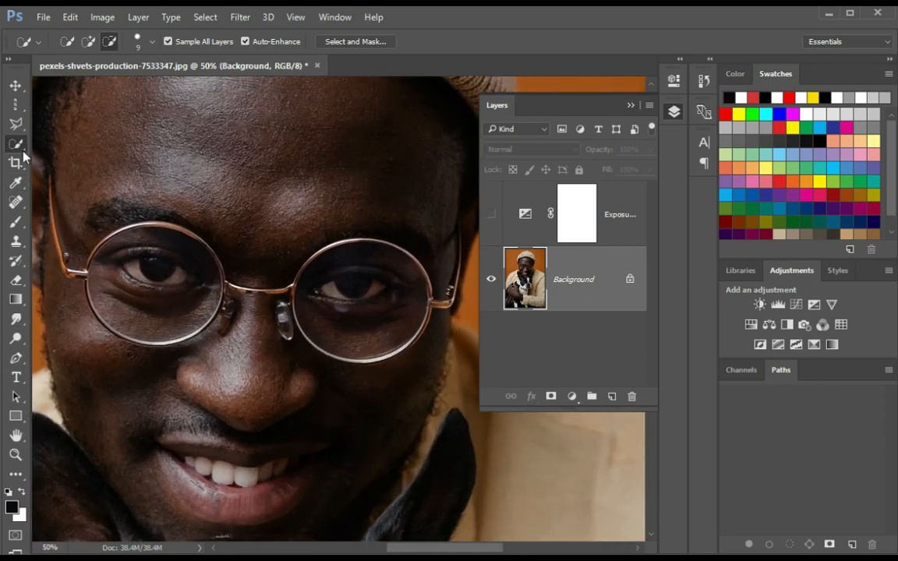
pyautogui.moveTo(136, 271); pyautogui.dragTo(157, 269)
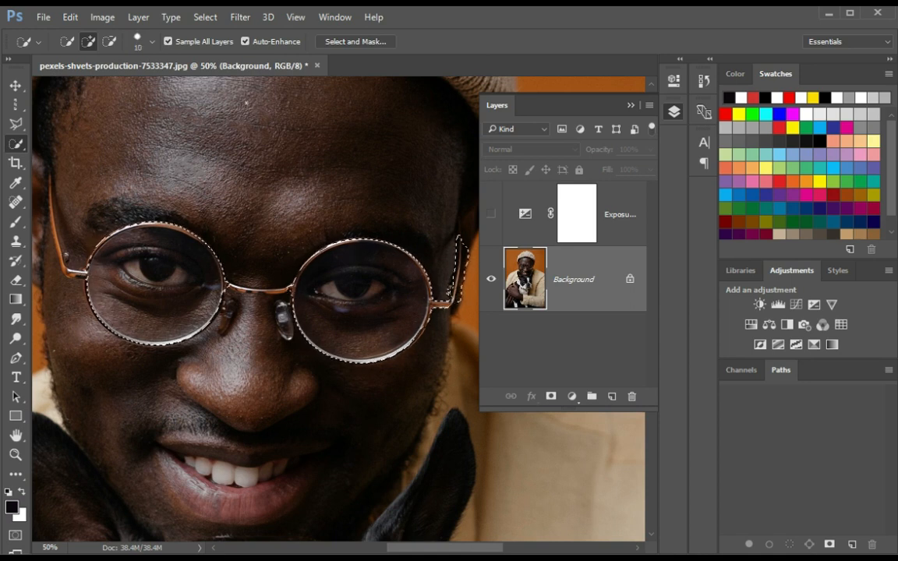
pyautogui.hotkey('alt', '[')
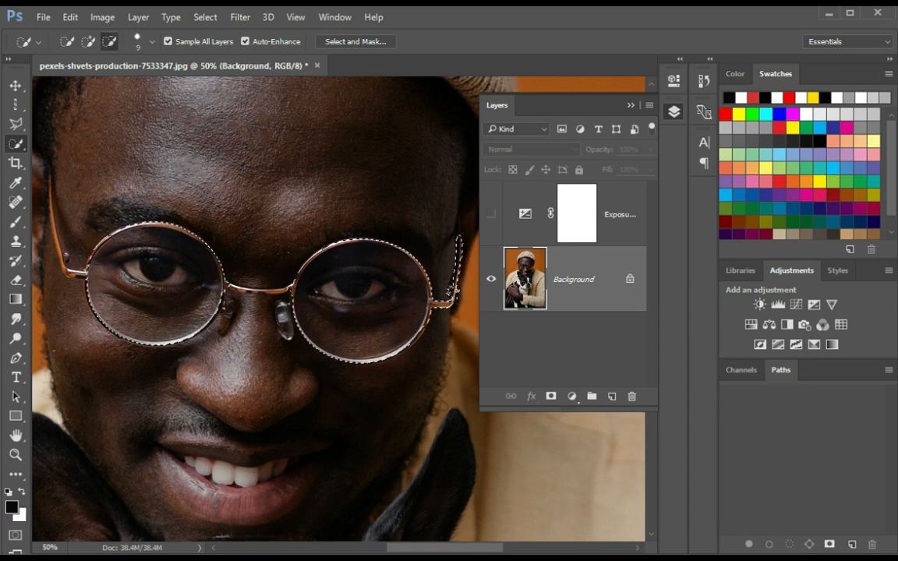
pyautogui.click(93, 42)
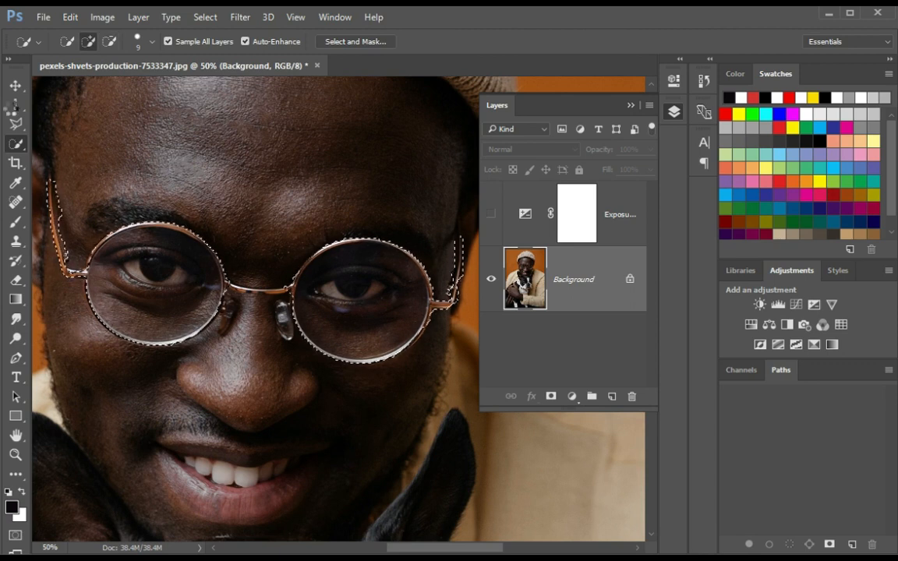
pyautogui.press('alt')
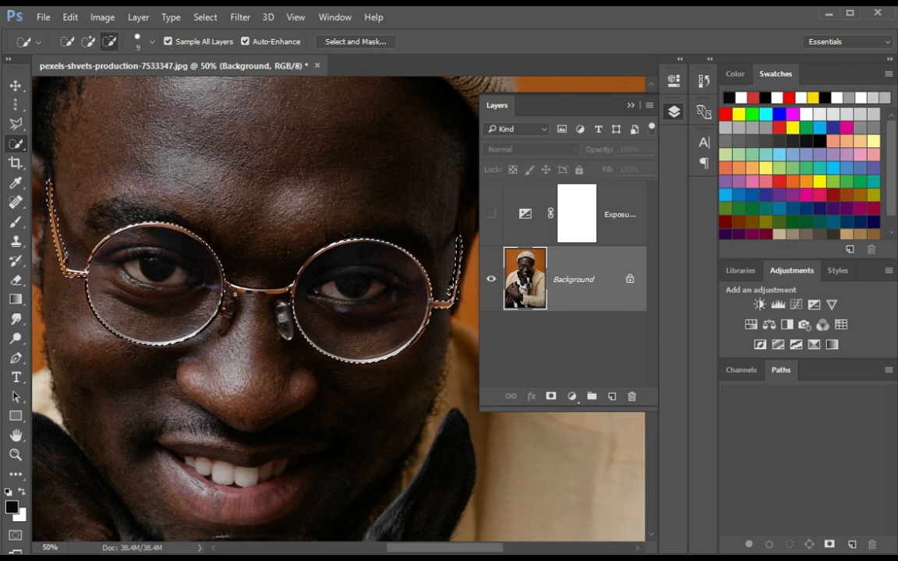
# Step: Add the nose bridge to the glasses selection and subtract the excess skin beneath it, reducing the brush size to 5
pyautogui.click(89, 41)
pyautogui.moveTo(231, 288)
pyautogui.mouseDown()
pyautogui.moveTo(288, 292)
pyautogui.moveTo(269, 314)
pyautogui.moveTo(252, 313)
pyautogui.mouseUp()
pyautogui.click(110, 41)
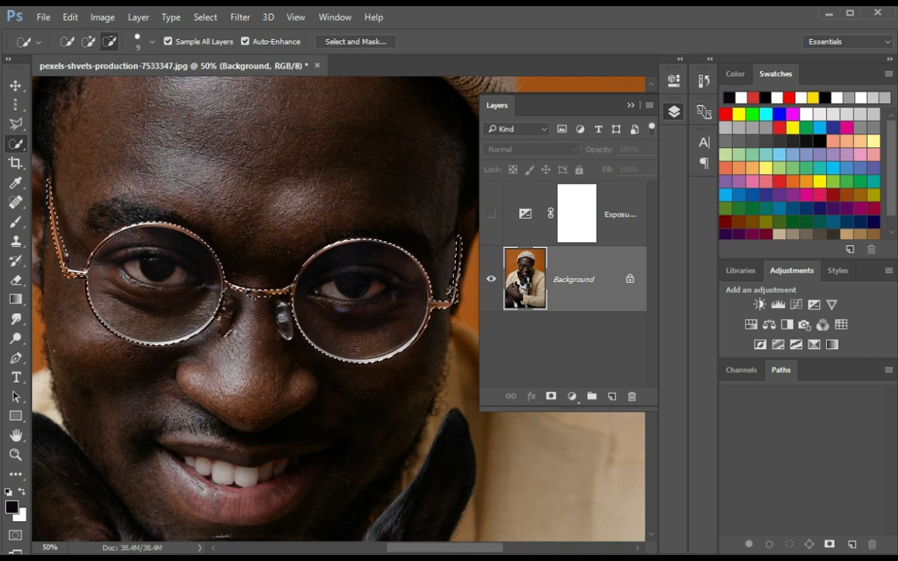
pyautogui.scroll(3, 250, 281)
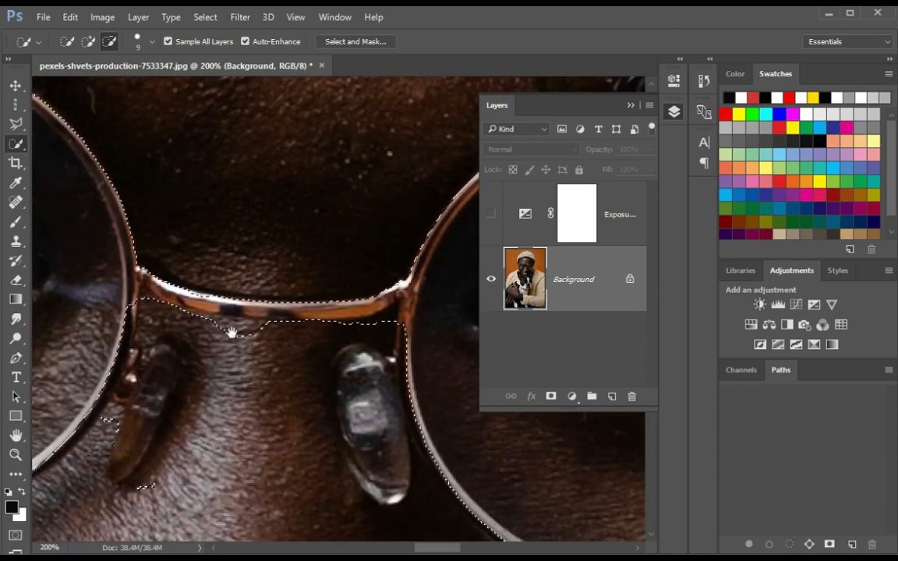
pyautogui.moveTo(135, 301); pyautogui.dragTo(180, 311)
pyautogui.press('[')
pyautogui.press('[')
pyautogui.moveTo(234, 326)
pyautogui.mouseDown()
pyautogui.moveTo(372, 328)
pyautogui.moveTo(394, 307)
pyautogui.mouseUp()
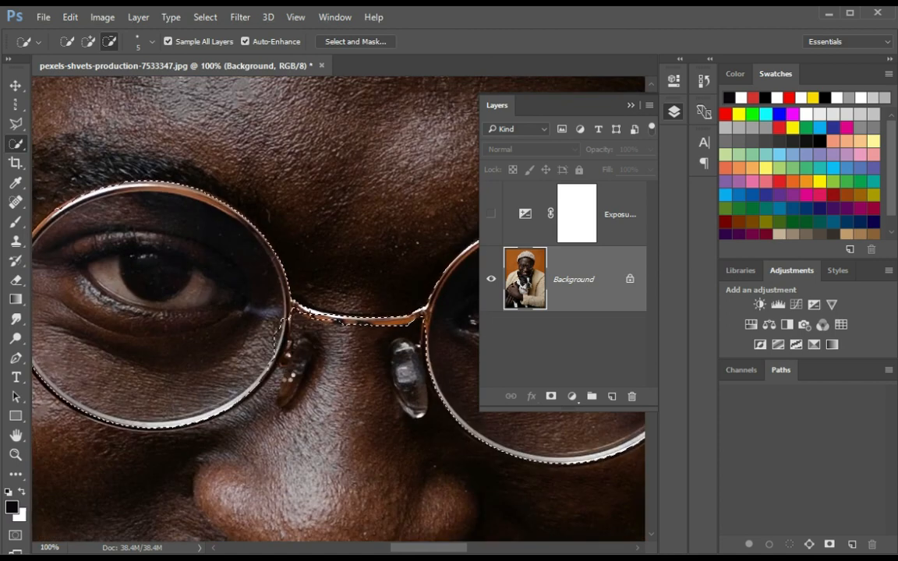
# Step: Copy the selected glasses to a new layer above the Exposure adjustment and make the Exposure layer visible again
pyautogui.hotkey('ctrl', '0')
pyautogui.hotkey('ctrl', 'j')
pyautogui.moveTo(561, 277); pyautogui.dragTo(563, 191)
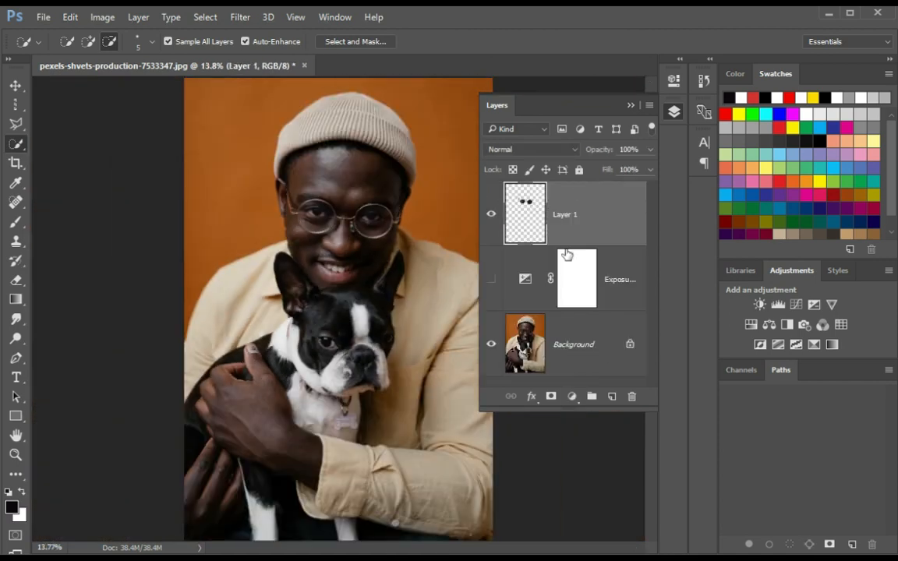
pyautogui.click(490, 279)
# Step: Add an Inner Glow effect to the glasses layer and set its colour to green 00ff00
pyautogui.click(532, 397)
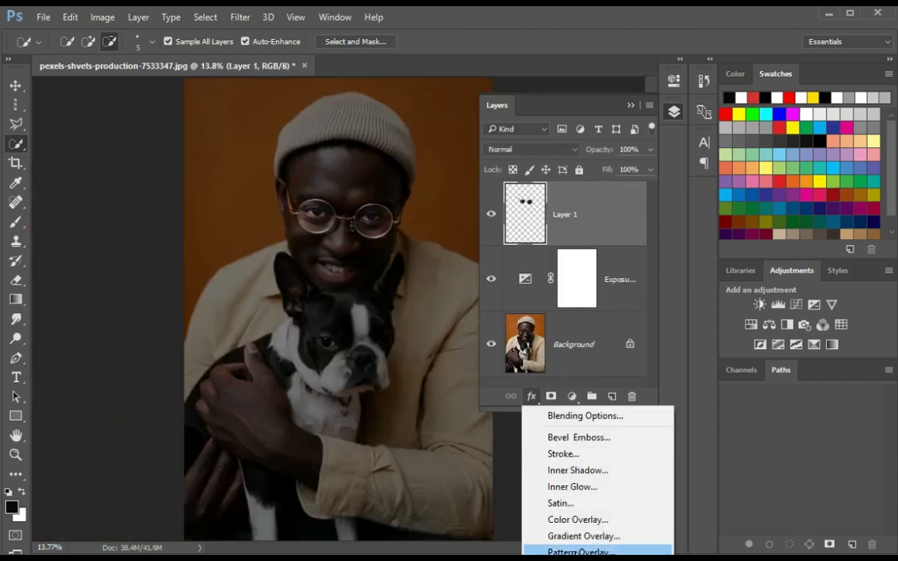
pyautogui.click(556, 484)
pyautogui.moveTo(485, 265); pyautogui.dragTo(332, 143)
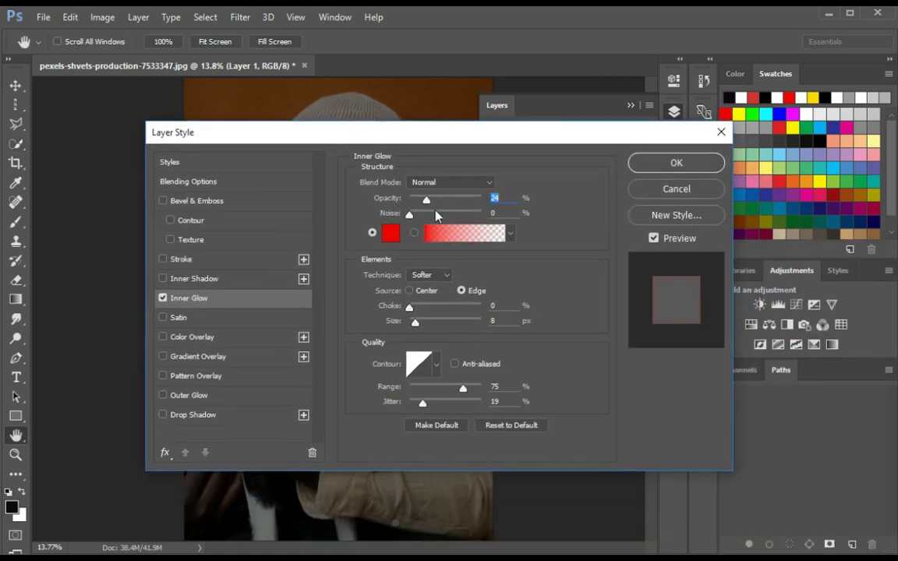
pyautogui.moveTo(476, 139); pyautogui.dragTo(505, 335)
pyautogui.click(418, 431)
pyautogui.moveTo(620, 305); pyautogui.dragTo(620, 390)
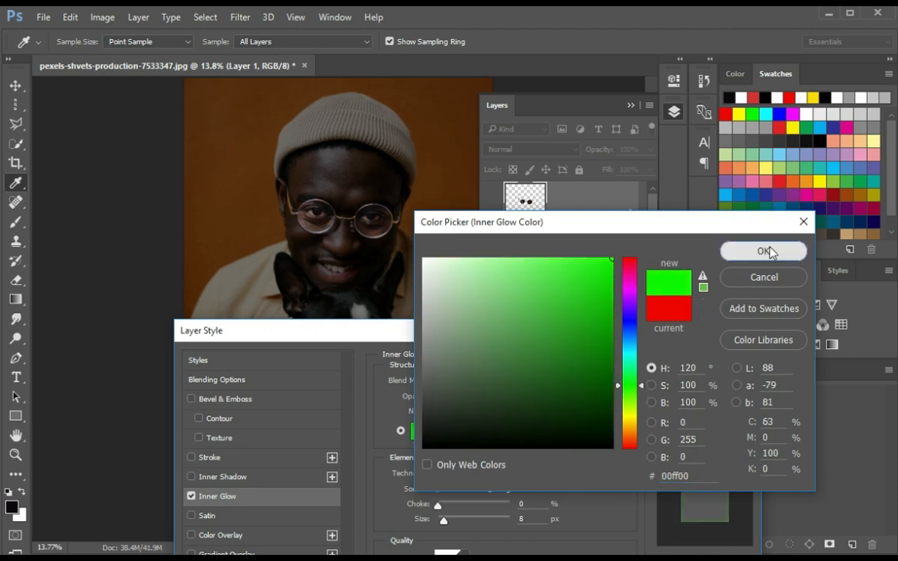
pyautogui.click(782, 251)
# Step: Set the Inner Glow to Linear Dodge (Add) with 63% opacity and 33% choke, and enlarge its size
pyautogui.moveTo(539, 337)
pyautogui.mouseDown()
pyautogui.moveTo(548, 205)
pyautogui.moveTo(502, 375)
pyautogui.moveTo(525, 207)
pyautogui.mouseUp()
pyautogui.click(488, 250)
pyautogui.click(479, 368)
pyautogui.moveTo(481, 266); pyautogui.dragTo(510, 276)
pyautogui.moveTo(468, 374)
pyautogui.mouseDown()
pyautogui.moveTo(505, 380)
pyautogui.moveTo(477, 390)
pyautogui.mouseUp()
pyautogui.moveTo(535, 207); pyautogui.dragTo(514, 273)
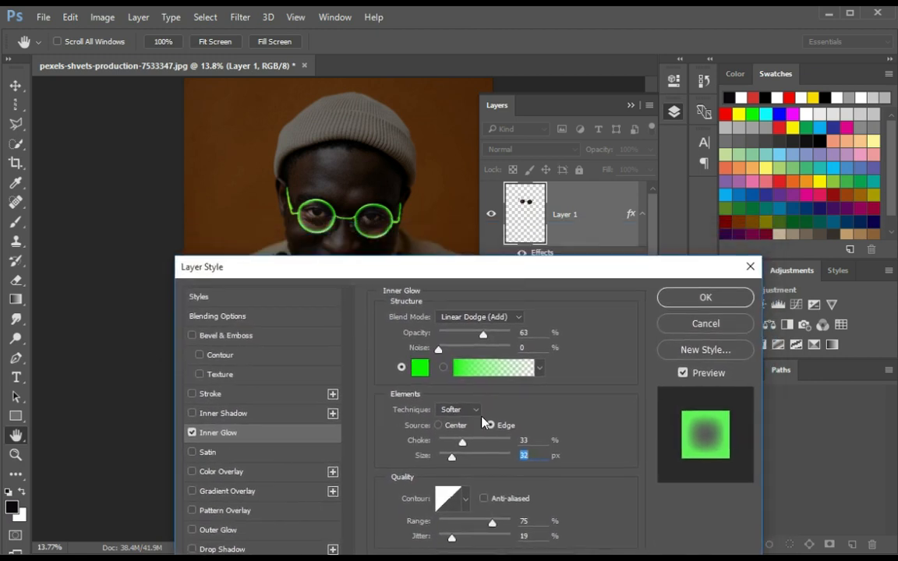
pyautogui.moveTo(452, 456); pyautogui.dragTo(454, 457)
# Step: Enable an Outer Glow on the glasses layer and change its colour to bright green
pyautogui.moveTo(521, 265); pyautogui.dragTo(516, 209)
pyautogui.click(207, 495)
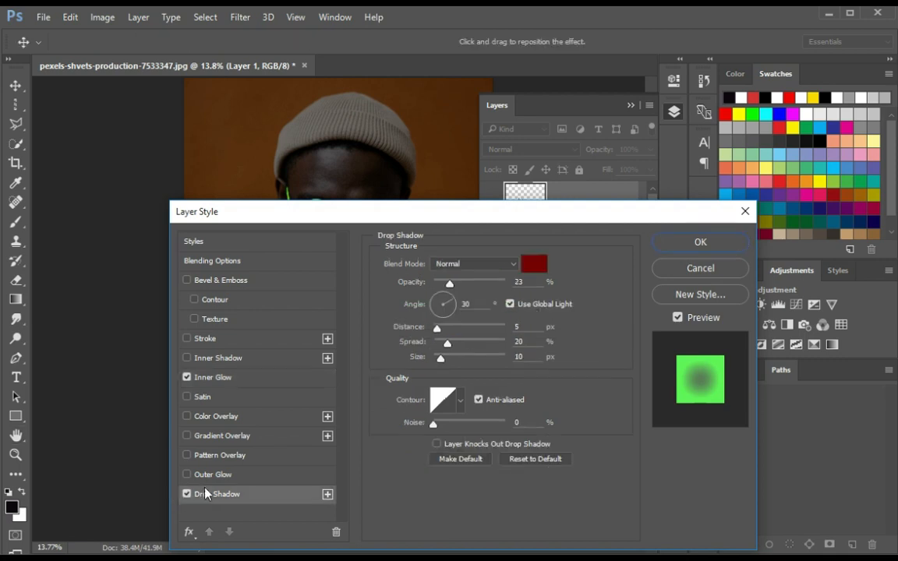
pyautogui.click(209, 475)
pyautogui.click(413, 313)
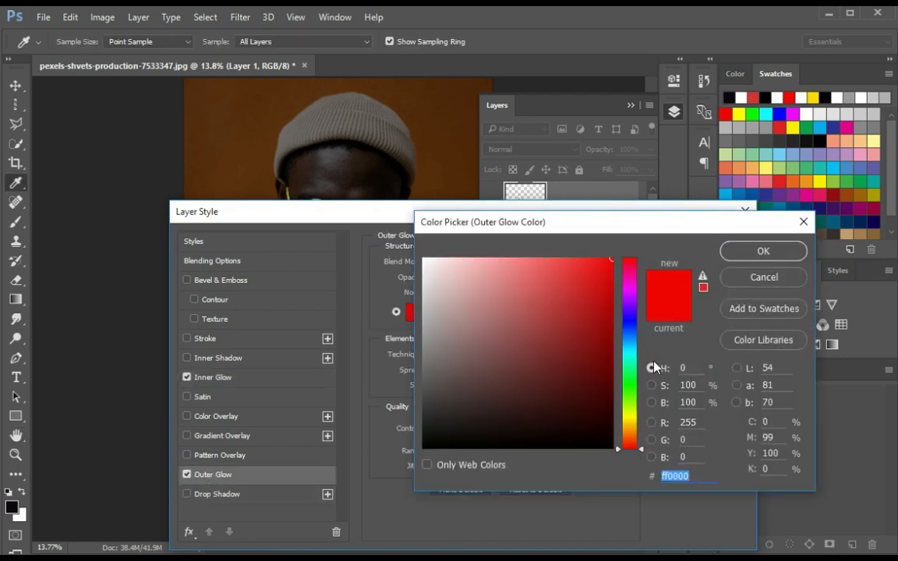
pyautogui.moveTo(712, 233); pyautogui.dragTo(560, 289)
pyautogui.click(387, 373)
pyautogui.click(636, 318)
# Step: Compare blend modes for the Outer Glow and set it to Linear Dodge (Add)
pyautogui.moveTo(618, 214); pyautogui.dragTo(586, 170)
pyautogui.click(443, 219)
pyautogui.click(449, 235)
pyautogui.moveTo(417, 168); pyautogui.dragTo(481, 234)
pyautogui.click(506, 285)
pyautogui.click(511, 405)
pyautogui.click(523, 290)
pyautogui.click(510, 393)
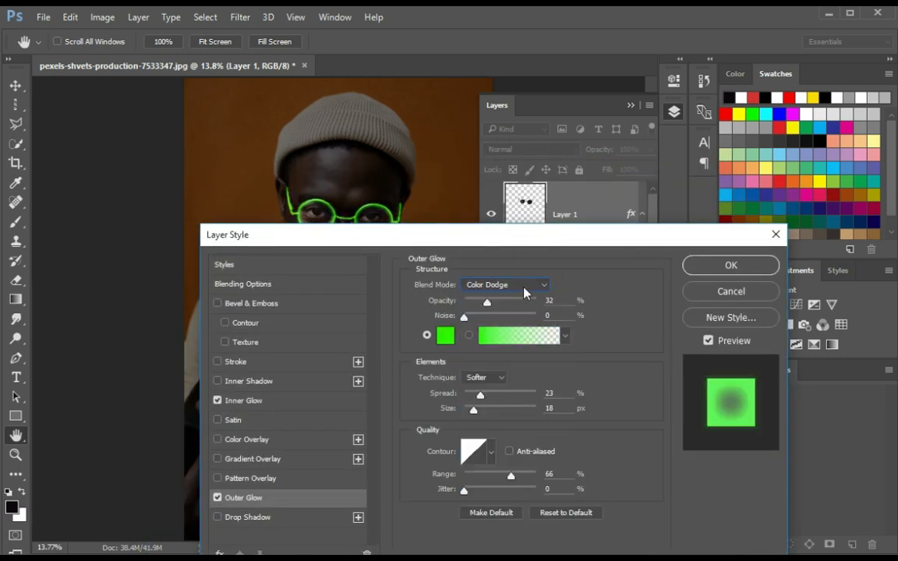
pyautogui.click(514, 290)
pyautogui.click(511, 404)
# Step: Set the Outer Glow to 66% opacity, 8% spread and 101 px size, and apply the layer style
pyautogui.moveTo(520, 235); pyautogui.dragTo(571, 284)
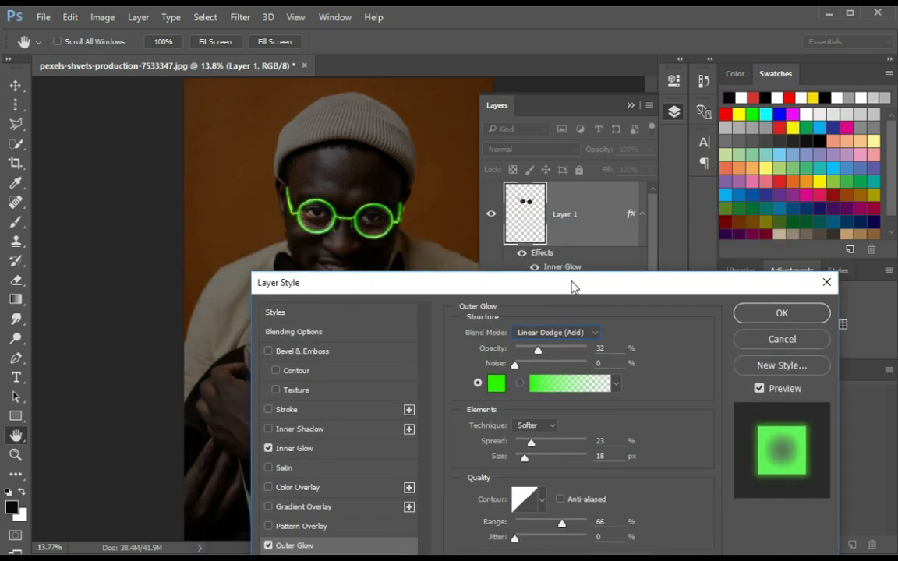
pyautogui.moveTo(548, 349); pyautogui.dragTo(562, 353)
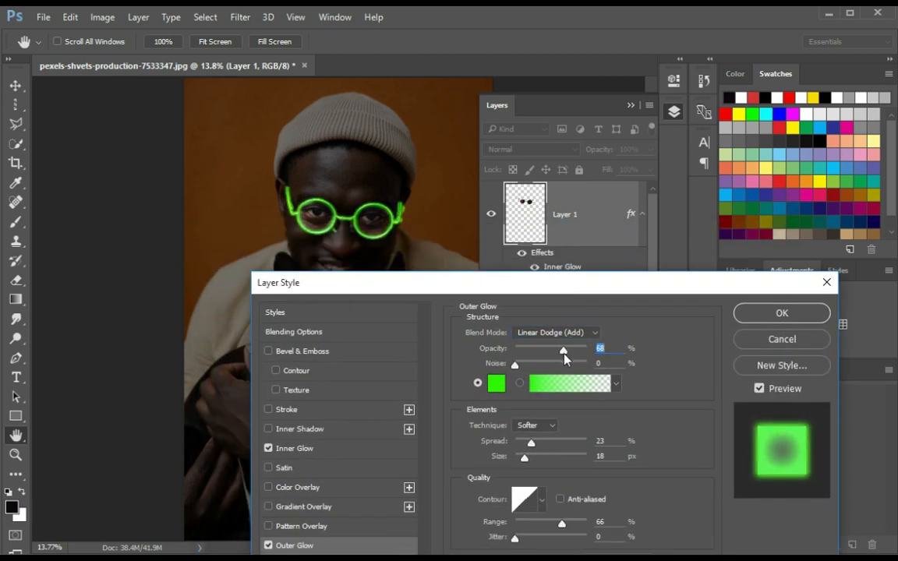
pyautogui.moveTo(561, 354); pyautogui.dragTo(562, 351)
pyautogui.moveTo(538, 440); pyautogui.dragTo(550, 466)
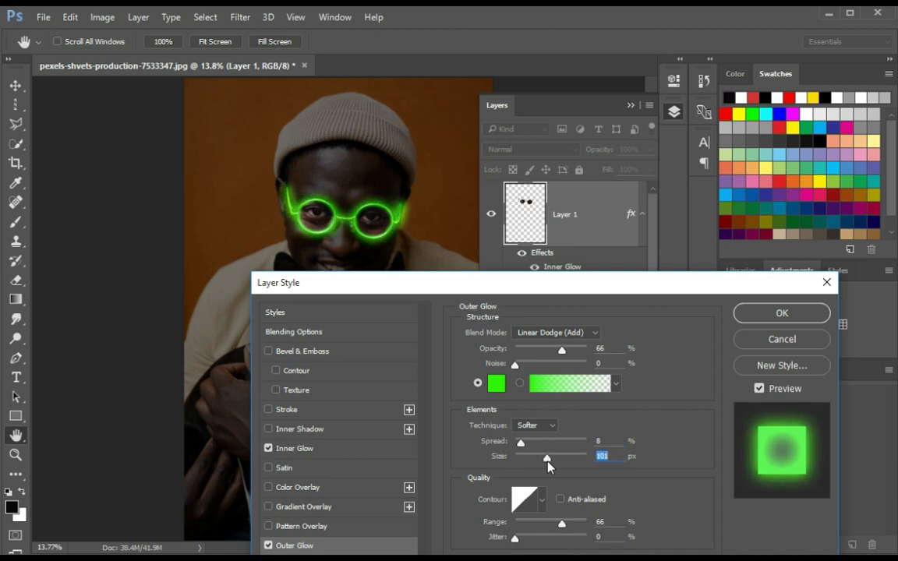
pyautogui.moveTo(597, 291); pyautogui.dragTo(607, 240)
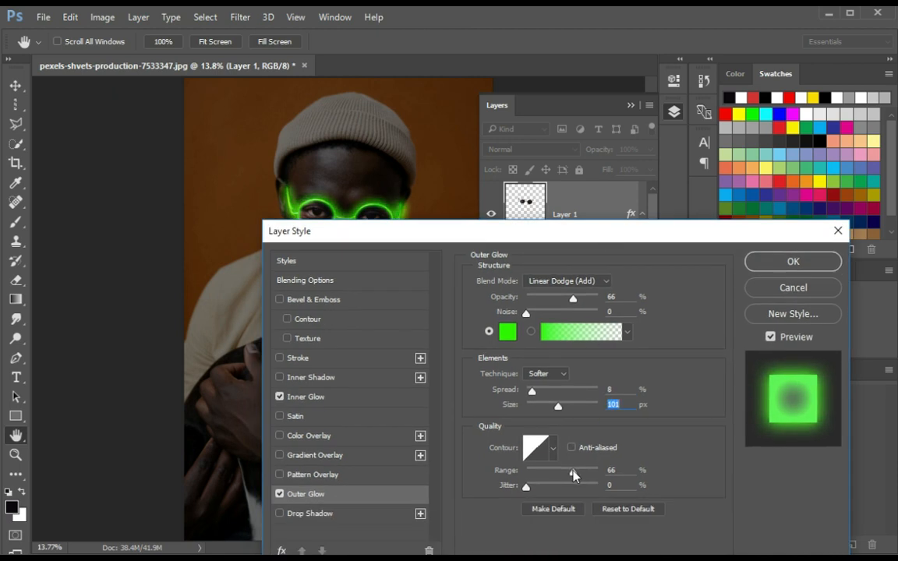
pyautogui.moveTo(649, 238); pyautogui.dragTo(573, 211)
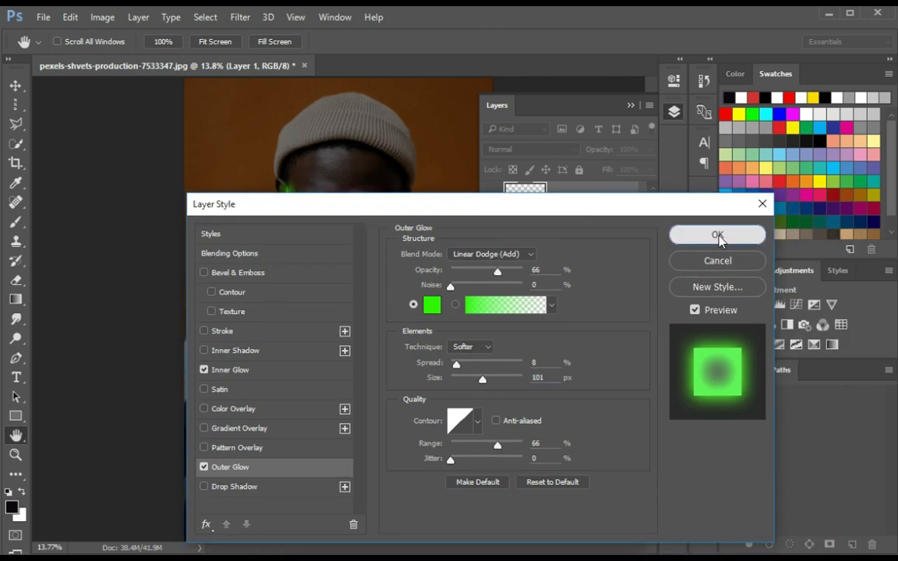
pyautogui.click(718, 236)
pyautogui.scroll(5, 371, 264)
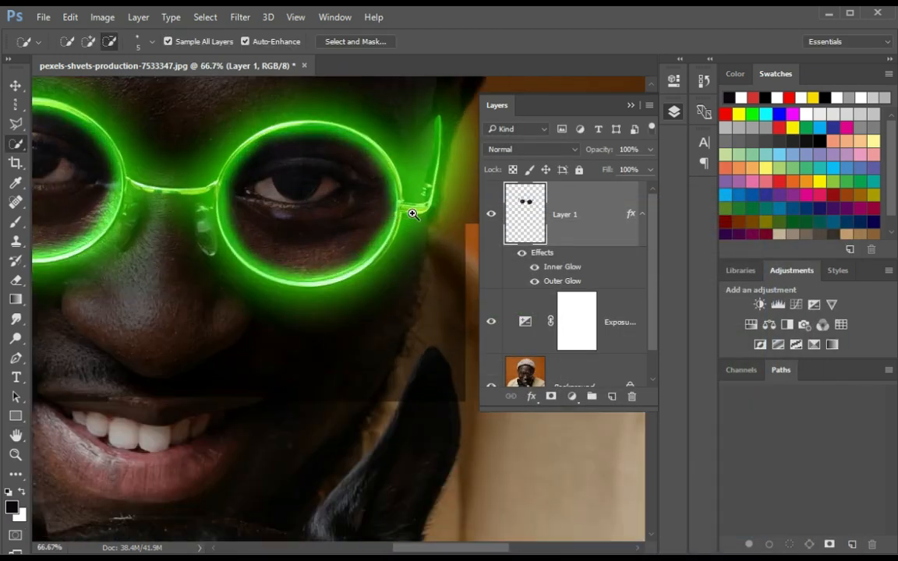
pyautogui.hotkey('ctrl', '0')
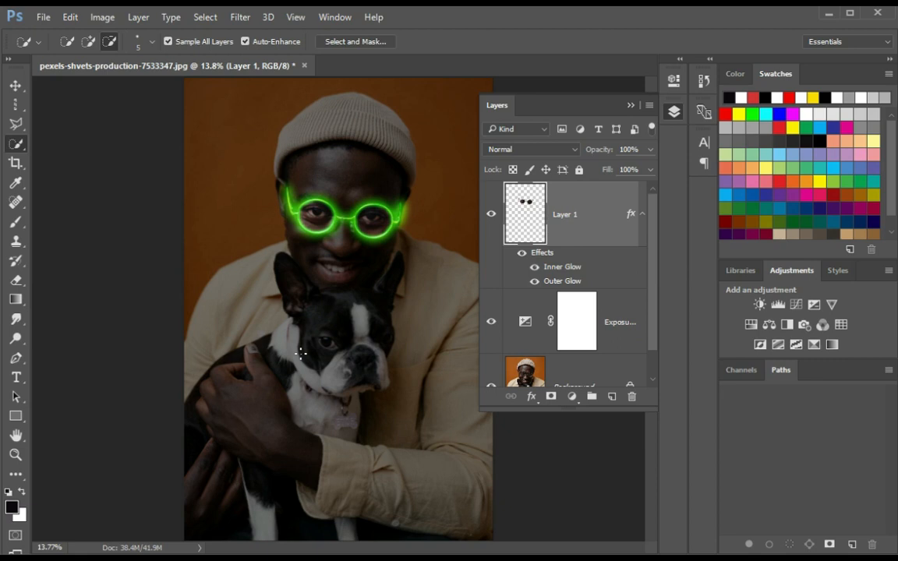
# Step: Create a new empty layer above the glasses layer and set its blend mode to Color
pyautogui.click(612, 396)
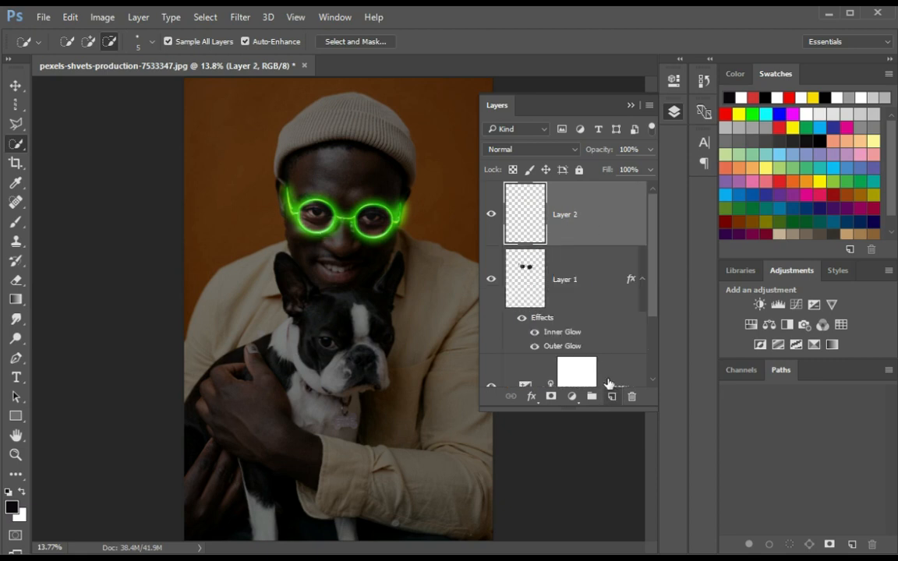
pyautogui.click(530, 149)
pyautogui.click(503, 389)
# Step: Activate the Brush tool and sample the green glow on the glasses rim as the foreground colour
pyautogui.keyDown('ctrl'); pyautogui.click(403, 294); pyautogui.keyUp('ctrl')
pyautogui.keyDown('ctrl'); pyautogui.click(401, 294); pyautogui.keyUp('ctrl')
pyautogui.keyDown('ctrl'); pyautogui.click(373, 291); pyautogui.keyUp('ctrl')
pyautogui.moveTo(349, 216); pyautogui.dragTo(317, 333)
pyautogui.keyDown('alt'); pyautogui.click(325, 343); pyautogui.keyUp('alt')
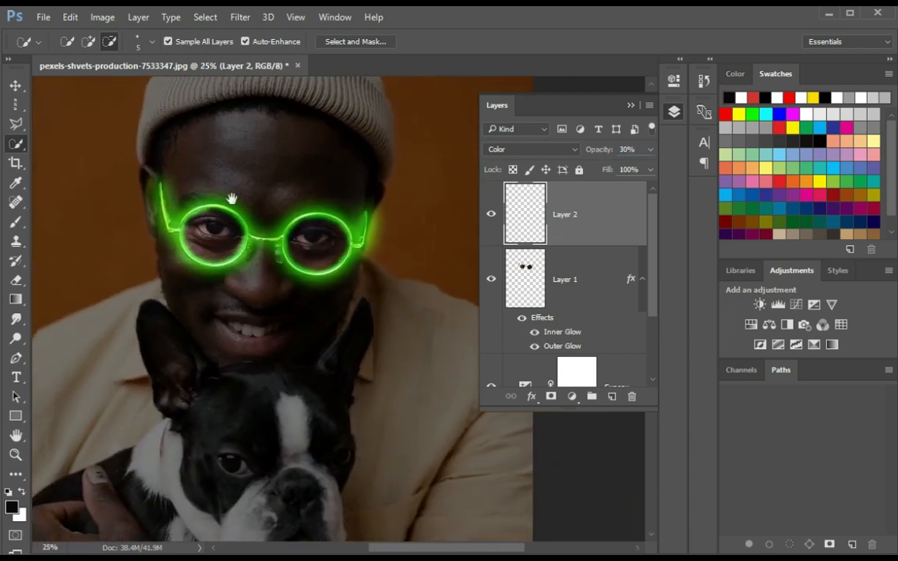
pyautogui.click(17, 221)
pyautogui.click(11, 508)
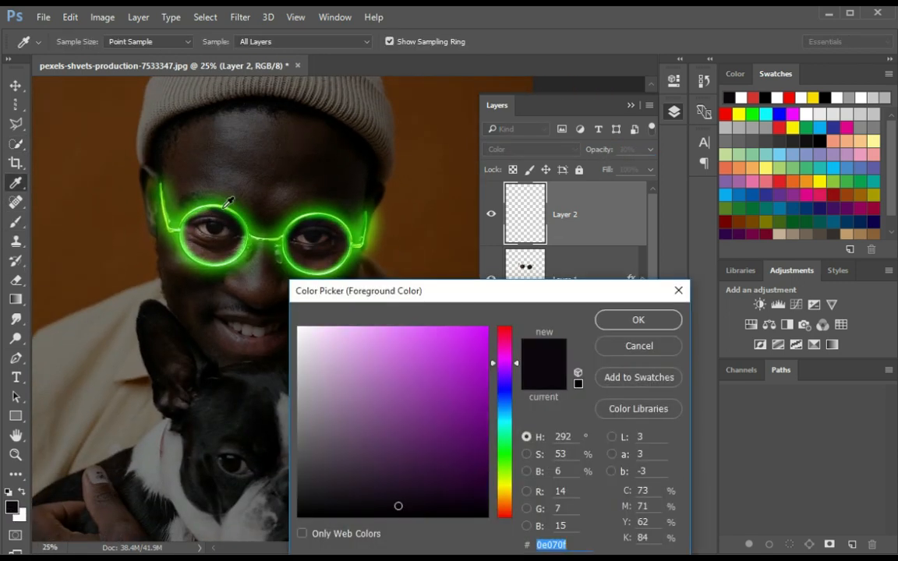
pyautogui.click(224, 207)
pyautogui.click(638, 319)
# Step: Try a green brush dab beside the cheek with the new layer's blend mode set to Screen
pyautogui.click(355, 301)
pyautogui.click(531, 149)
pyautogui.click(511, 252)
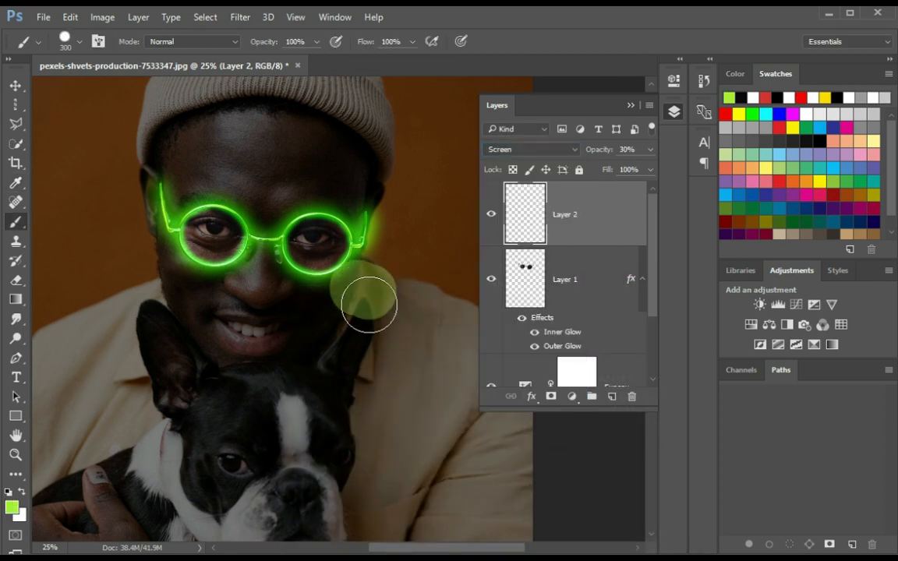
# Step: Set up a soft round brush with 0% hardness and 175 px size, and undo the test stroke above the glasses
pyautogui.rightClick(382, 299)
pyautogui.press('Escape')
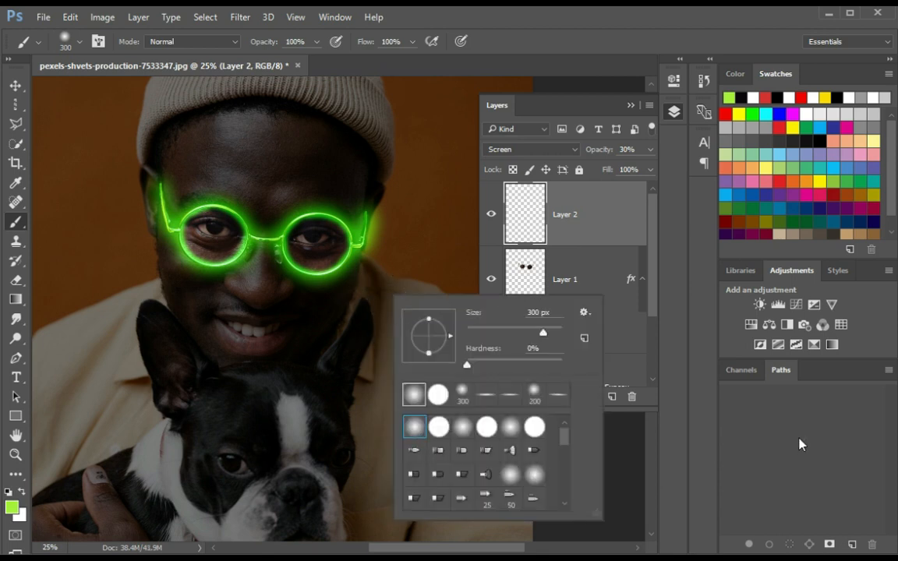
pyautogui.click(800, 445)
pyautogui.press('[')
pyautogui.press('[')
pyautogui.press('[')
pyautogui.moveTo(357, 202); pyautogui.dragTo(287, 199)
pyautogui.hotkey('ctrl', 'z')
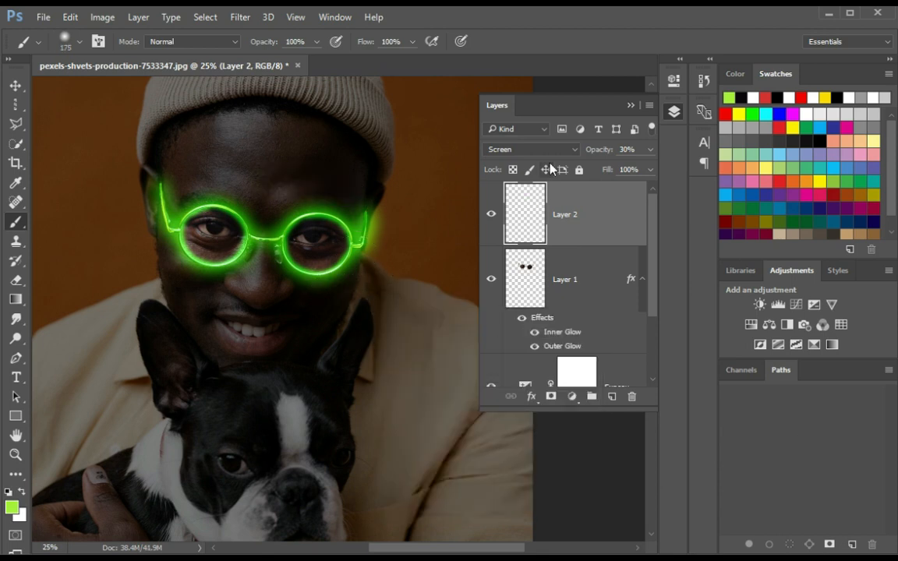
# Step: Set the empty top layer's opacity to 100% and its blend mode to Color
pyautogui.moveTo(600, 149); pyautogui.dragTo(664, 152)
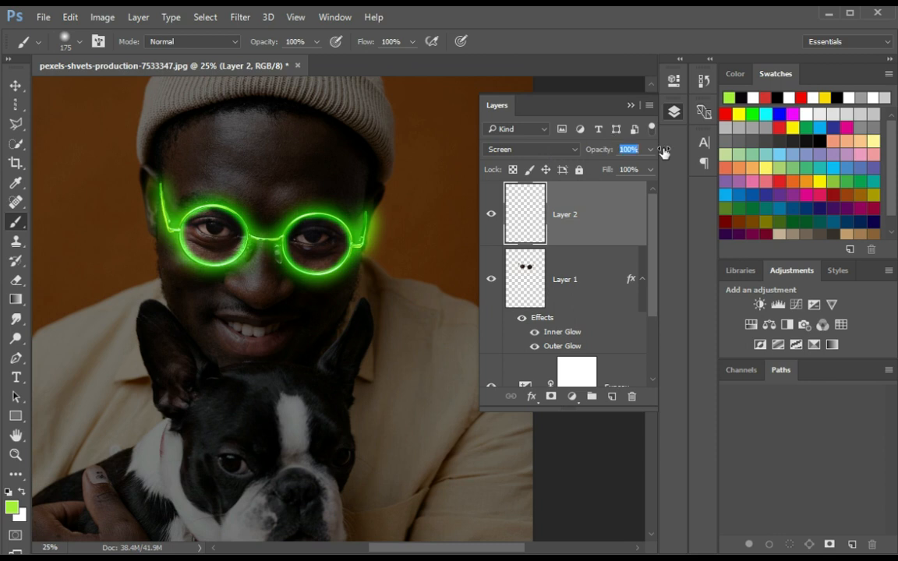
pyautogui.click(527, 150)
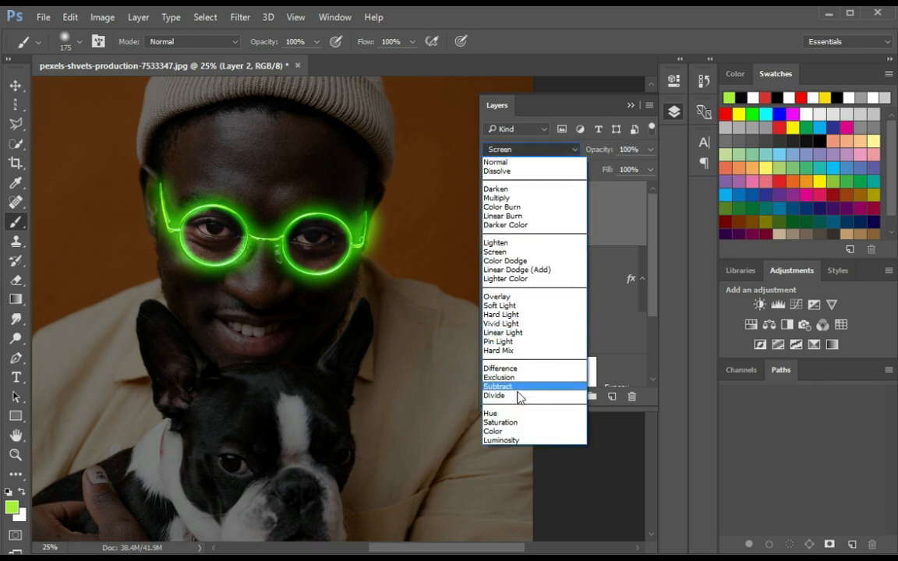
pyautogui.click(511, 432)
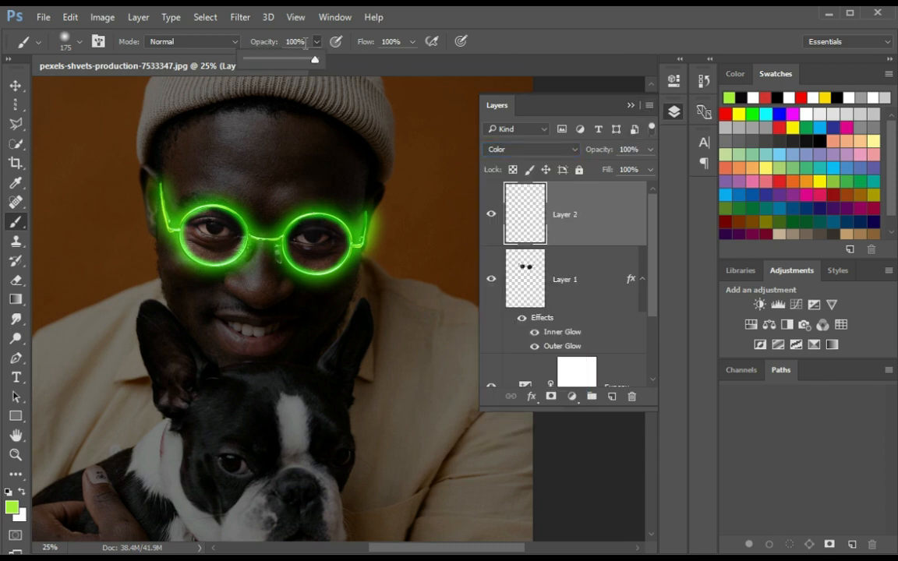
# Step: Set the brush opacity to 30% and its size to 300 px, and paint green light across the man's forehead
pyautogui.press('3')
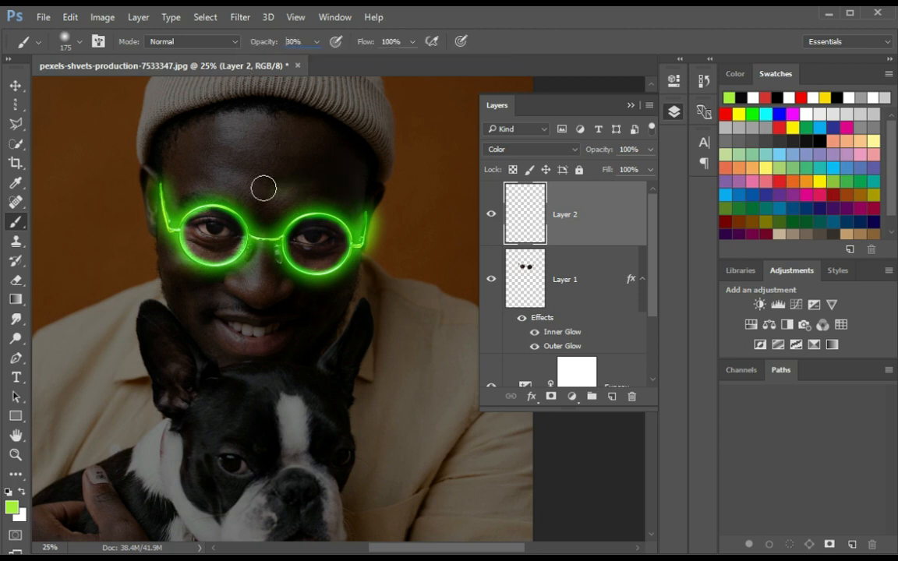
pyautogui.keyDown('ctrl'); pyautogui.click(269, 212); pyautogui.keyUp('ctrl')
pyautogui.keyDown('ctrl'); pyautogui.click(268, 204); pyautogui.keyUp('ctrl')
pyautogui.moveTo(268, 191); pyautogui.dragTo(294, 303)
pyautogui.press(']')
pyautogui.press(']')
pyautogui.moveTo(407, 315)
pyautogui.mouseDown()
pyautogui.moveTo(331, 259)
pyautogui.moveTo(312, 260)
pyautogui.moveTo(340, 257)
pyautogui.moveTo(189, 227)
pyautogui.mouseUp()
pyautogui.keyDown('alt'); pyautogui.click(341, 260); pyautogui.keyUp('alt')
pyautogui.press(']')
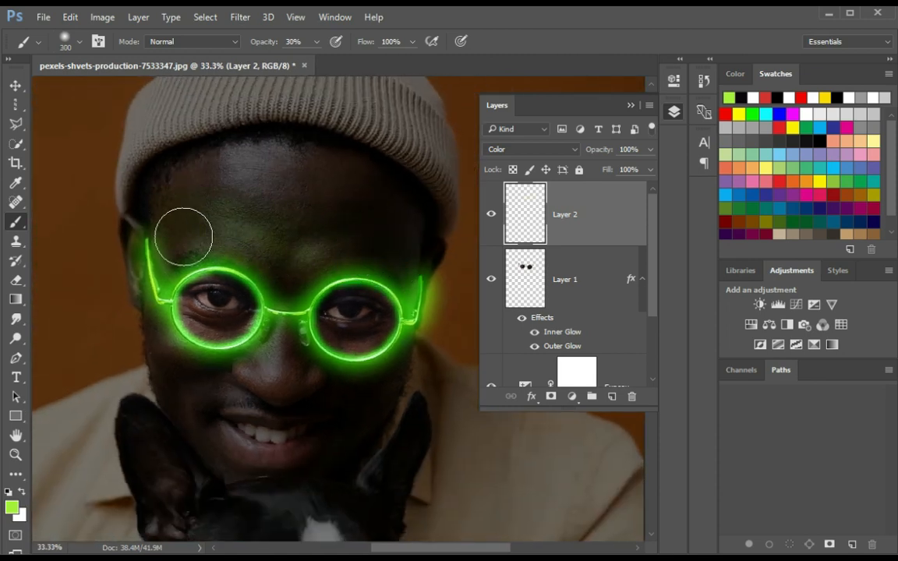
# Step: Paint green reflected light on the man's nose, the top of the dog's head and the shirt beside the neck
pyautogui.moveTo(340, 408); pyautogui.dragTo(333, 255)
pyautogui.moveTo(332, 255)
pyautogui.mouseDown()
pyautogui.moveTo(348, 257)
pyautogui.moveTo(346, 268)
pyautogui.mouseUp()
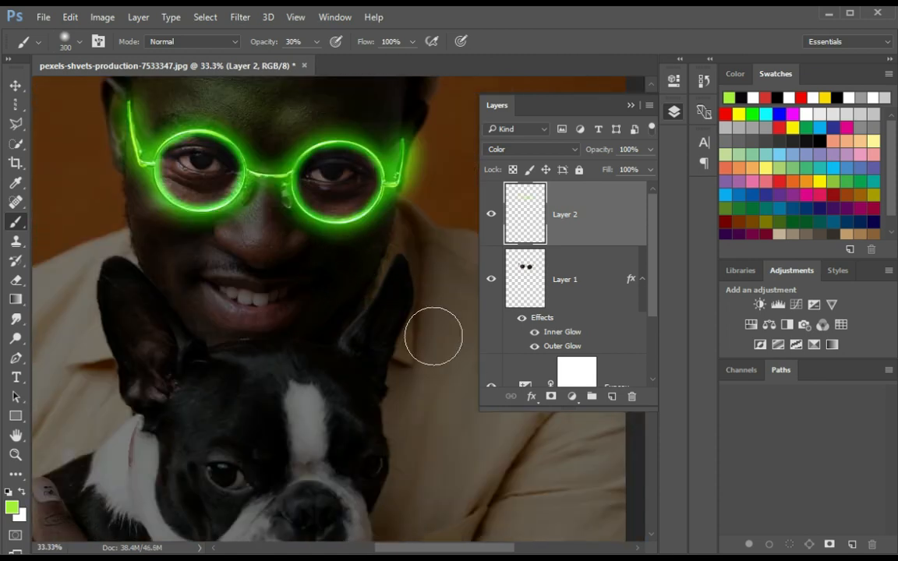
pyautogui.moveTo(443, 331); pyautogui.dragTo(382, 316)
pyautogui.moveTo(277, 343)
pyautogui.mouseDown()
pyautogui.moveTo(210, 322)
pyautogui.moveTo(209, 336)
pyautogui.moveTo(161, 357)
pyautogui.moveTo(144, 331)
pyautogui.moveTo(298, 358)
pyautogui.moveTo(267, 344)
pyautogui.moveTo(211, 355)
pyautogui.moveTo(145, 344)
pyautogui.mouseUp()
pyautogui.moveTo(57, 247)
pyautogui.mouseDown()
pyautogui.moveTo(211, 222)
pyautogui.moveTo(267, 255)
pyautogui.moveTo(328, 235)
pyautogui.moveTo(315, 387)
pyautogui.moveTo(324, 418)
pyautogui.mouseUp()
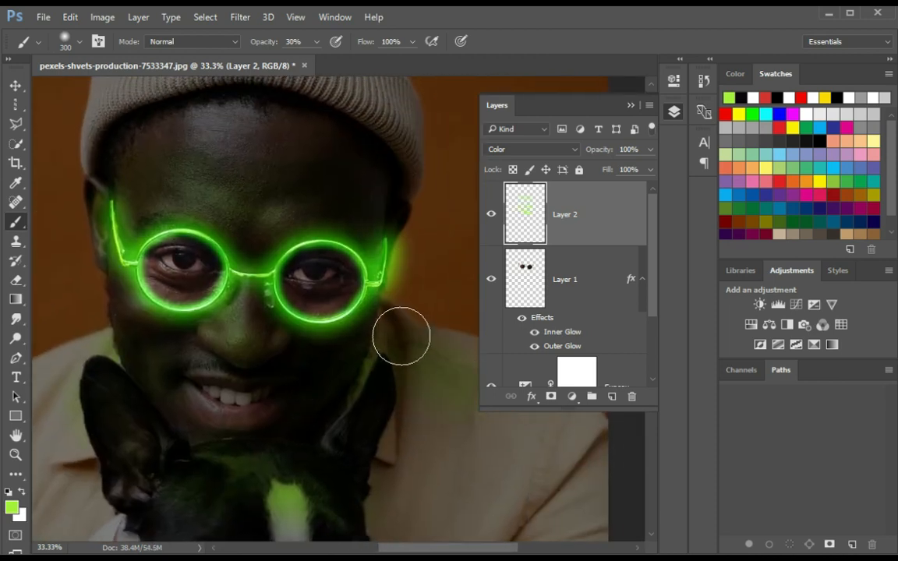
# Step: Build up the green reflection over both shirt shoulders and the dog's forehead with further soft strokes
pyautogui.moveTo(336, 459)
pyautogui.mouseDown()
pyautogui.moveTo(337, 372)
pyautogui.moveTo(251, 463)
pyautogui.mouseUp()
pyautogui.moveTo(351, 264)
pyautogui.mouseDown()
pyautogui.moveTo(319, 320)
pyautogui.moveTo(198, 327)
pyautogui.mouseUp()
pyautogui.moveTo(275, 281)
pyautogui.mouseDown()
pyautogui.moveTo(297, 325)
pyautogui.moveTo(233, 357)
pyautogui.moveTo(248, 347)
pyautogui.moveTo(257, 308)
pyautogui.mouseUp()
pyautogui.scroll(-1, 257, 308)
pyautogui.moveTo(262, 316); pyautogui.dragTo(188, 356)
pyautogui.scroll(-1, 188, 356)
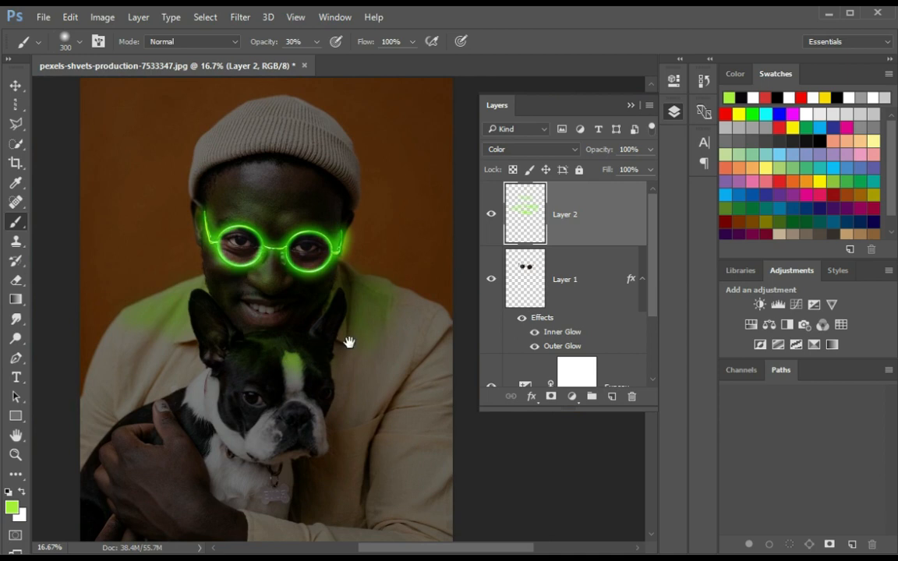
# Step: Soften the green on both shirt shoulders with the Eraser at 50% opacity and 300 px
pyautogui.click(15, 244)
pyautogui.click(15, 280)
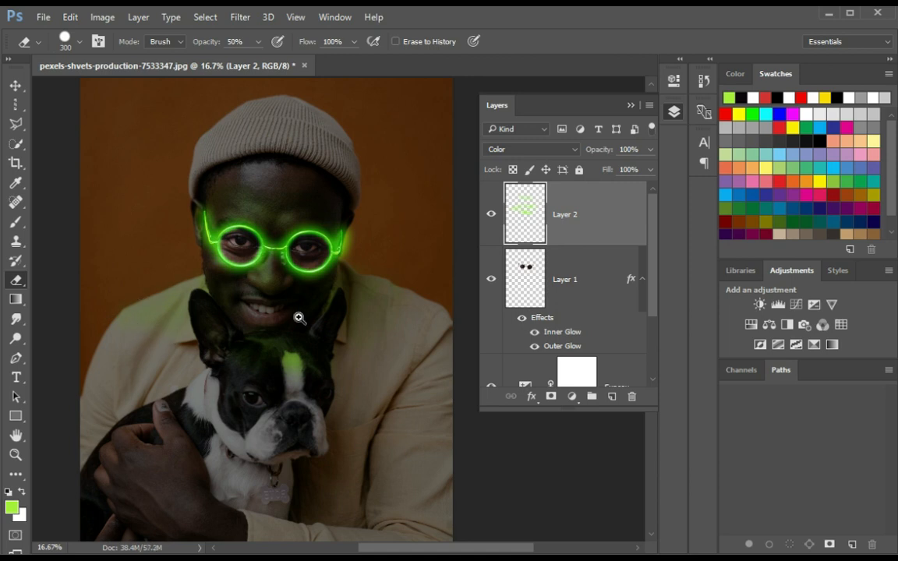
# Step: Reduce the brush to 125 px and paint green light on the skin around the eyes inside both lenses
pyautogui.scroll(2, 311, 341)
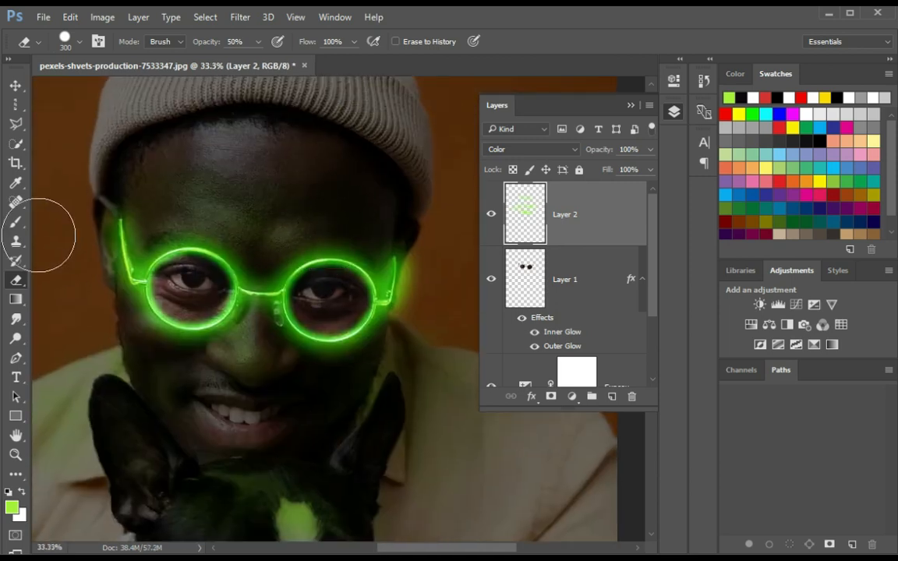
pyautogui.click(15, 221)
pyautogui.press('[')
pyautogui.press('[')
pyautogui.press('[')
pyautogui.press('[')
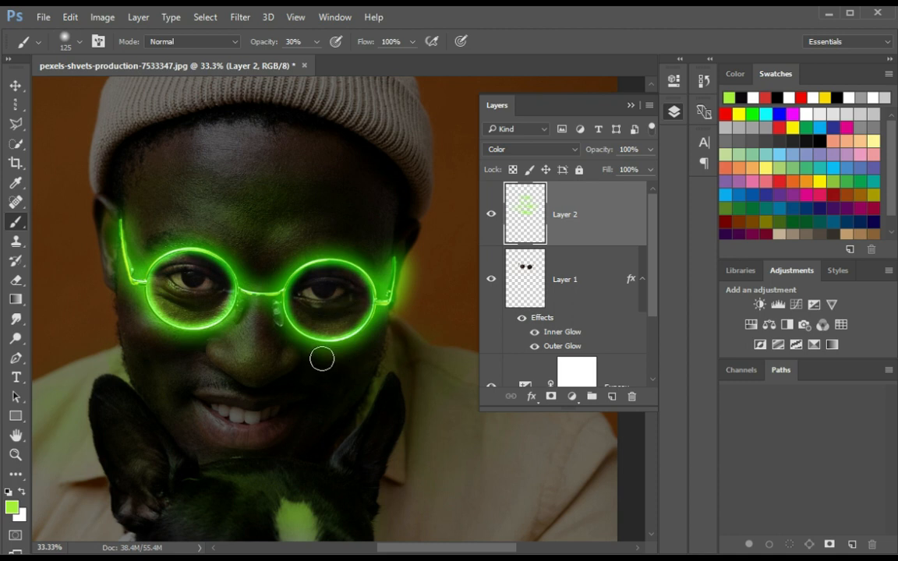
# Step: Enlarge the brush to 250 px and strengthen the green on the man's lower face and the dog's white forehead stripe
pyautogui.press(']')
pyautogui.press(']')
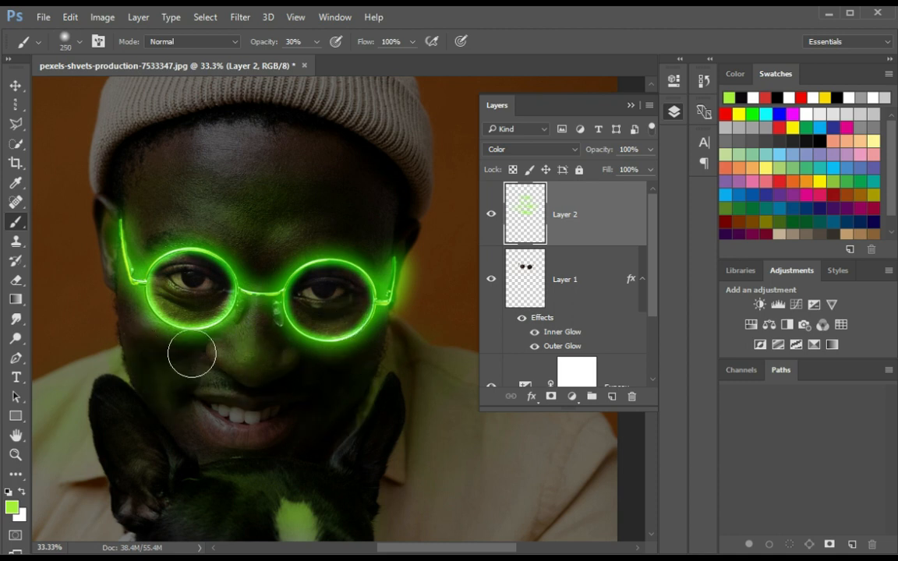
pyautogui.moveTo(293, 522); pyautogui.dragTo(226, 252)
pyautogui.moveTo(288, 305); pyautogui.dragTo(284, 406)
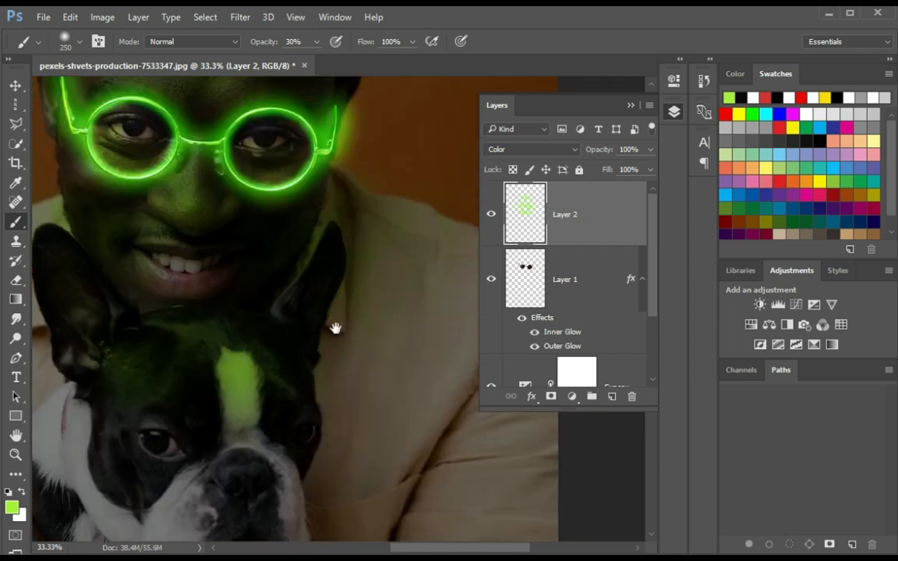
# Step: Enlarge the brush to 500 px and dab faint green light on the man's upper hand and the dog's chest
pyautogui.scroll(-5, 344, 351)
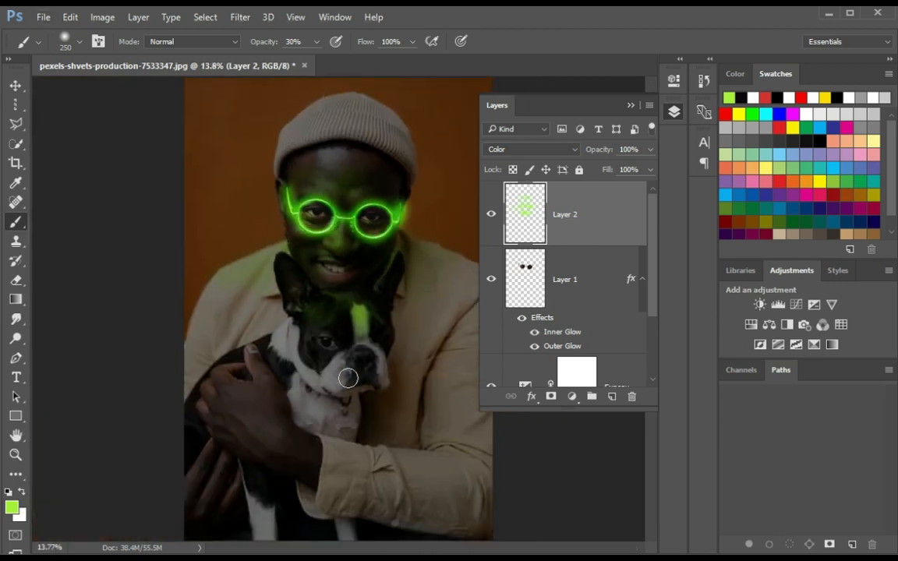
pyautogui.scroll(1, 299, 418)
pyautogui.press(']')
pyautogui.press(']')
pyautogui.press(']')
pyautogui.hotkey('ctrl', 'alt', 'z')
pyautogui.click(270, 408)
pyautogui.click(320, 434)
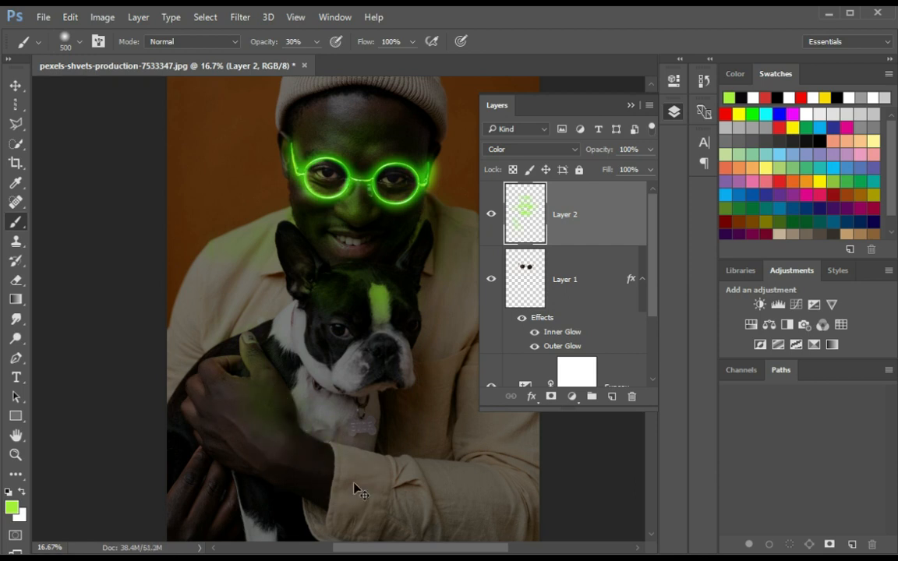
# Step: Merge all visible layers into the Background and collapse the layer list to show the whole portrait
pyautogui.scroll(-1, 352, 458)
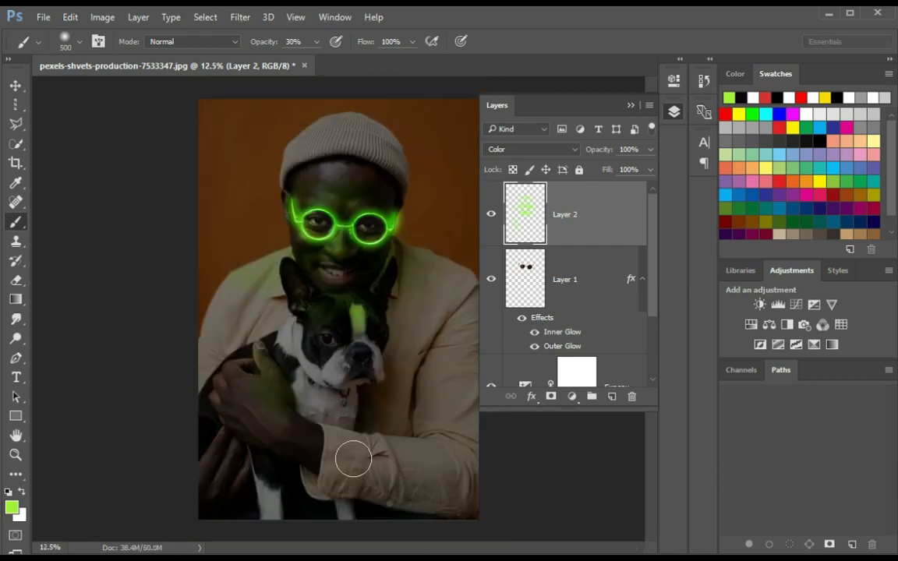
pyautogui.scroll(5, 390, 200)
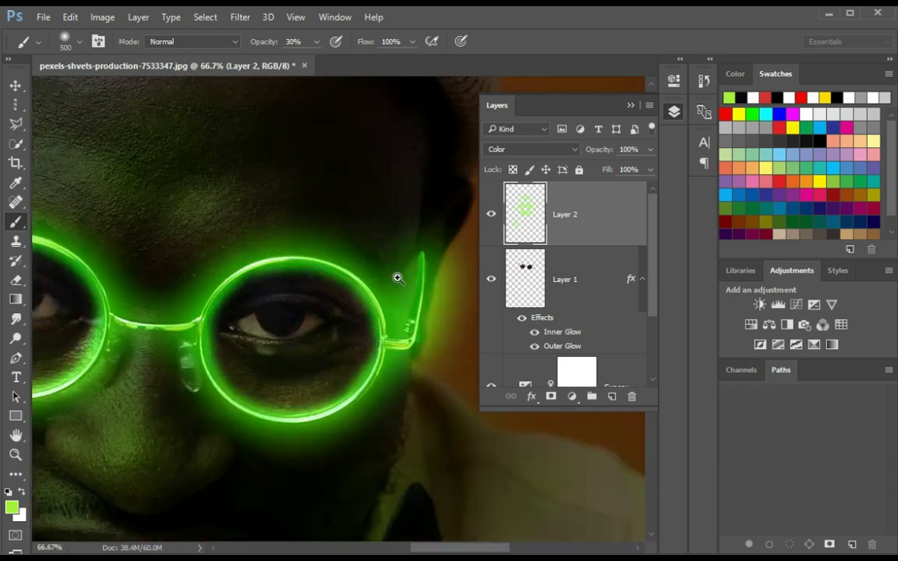
pyautogui.hotkey('ctrl', '0')
pyautogui.scroll(-3, 593, 346)
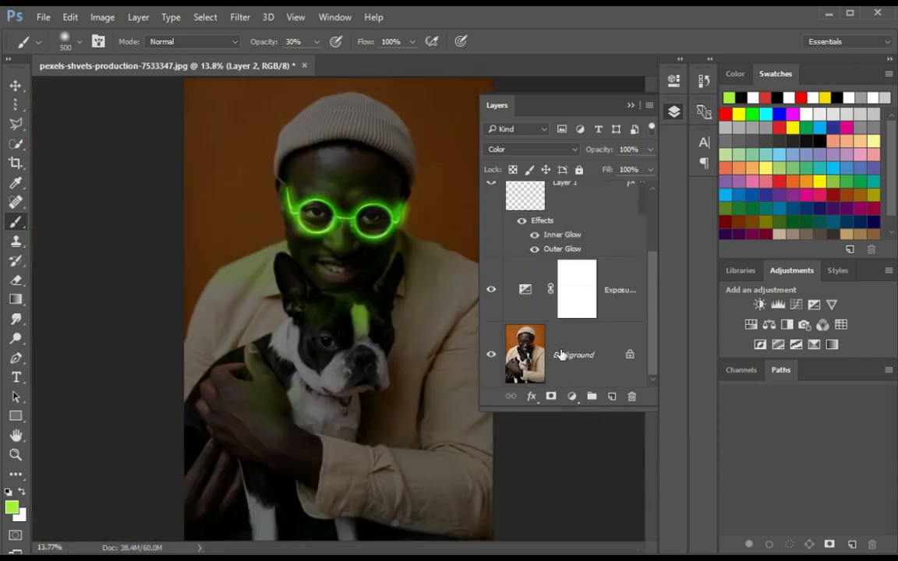
pyautogui.click(566, 356)
pyautogui.hotkey('ctrl', 'shift', 'e')
pyautogui.click(633, 106)
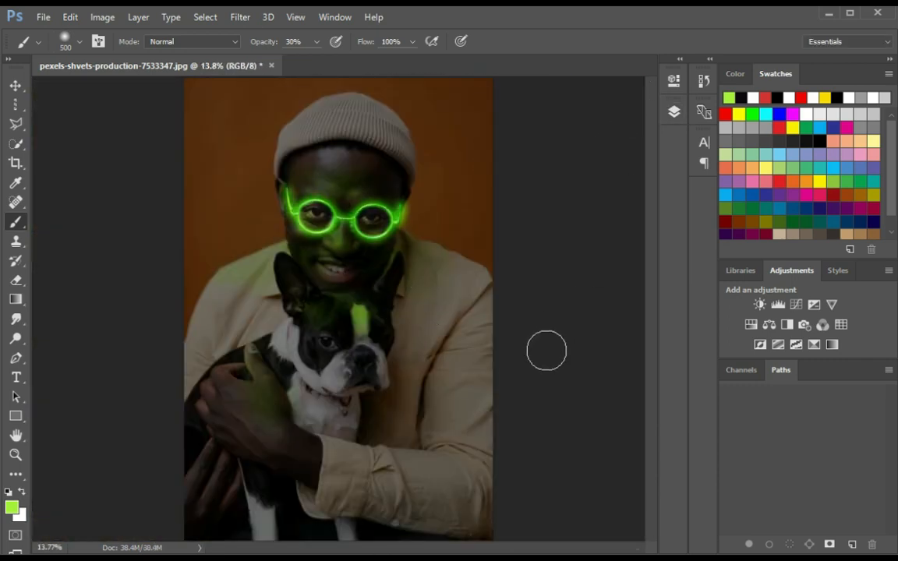